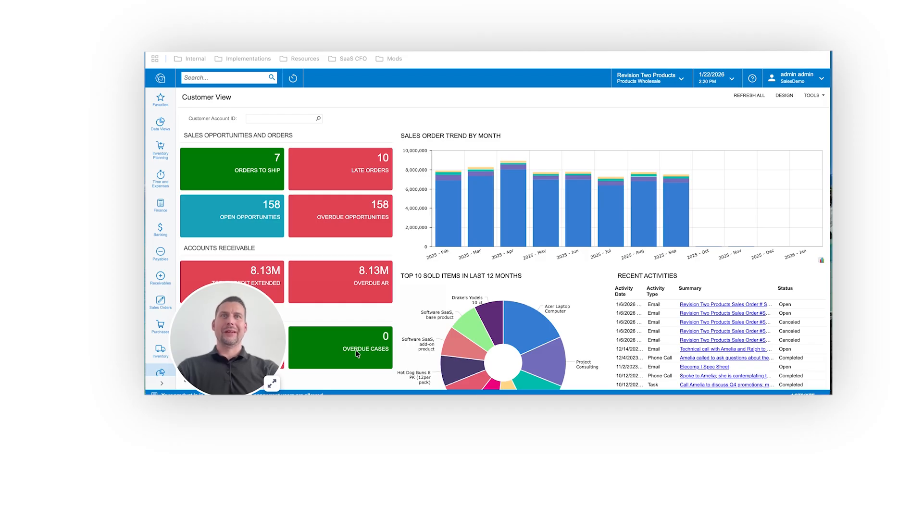
drag(254, 324, 786, 323)
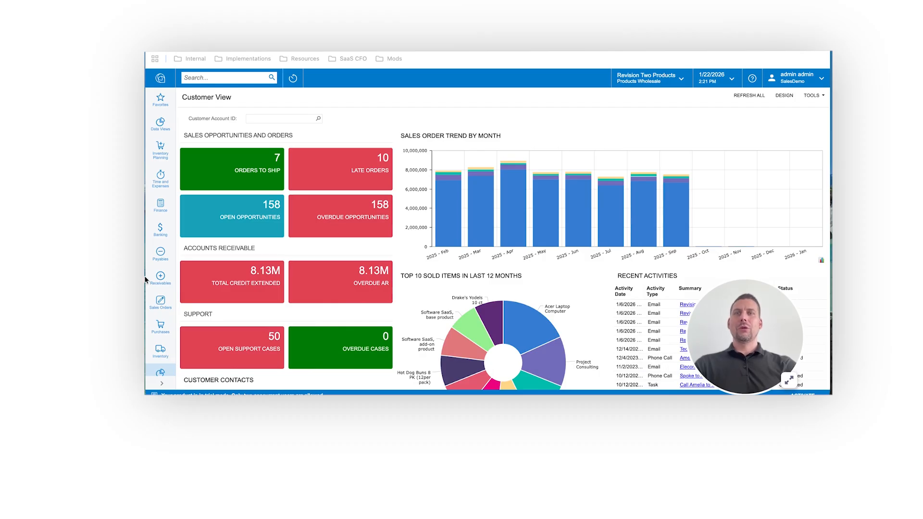
Create a new receivables invoice from Invoices and Memos for the customer USA Bartending School.
click(159, 282)
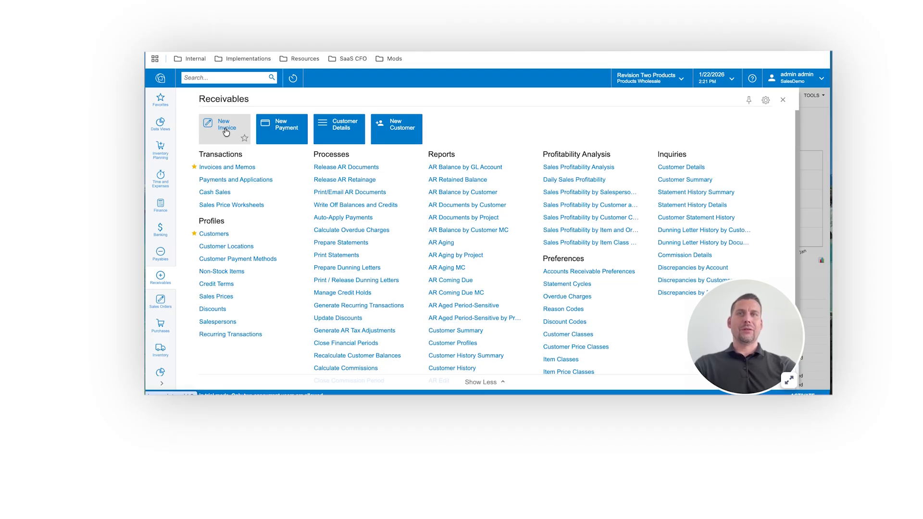
click(230, 167)
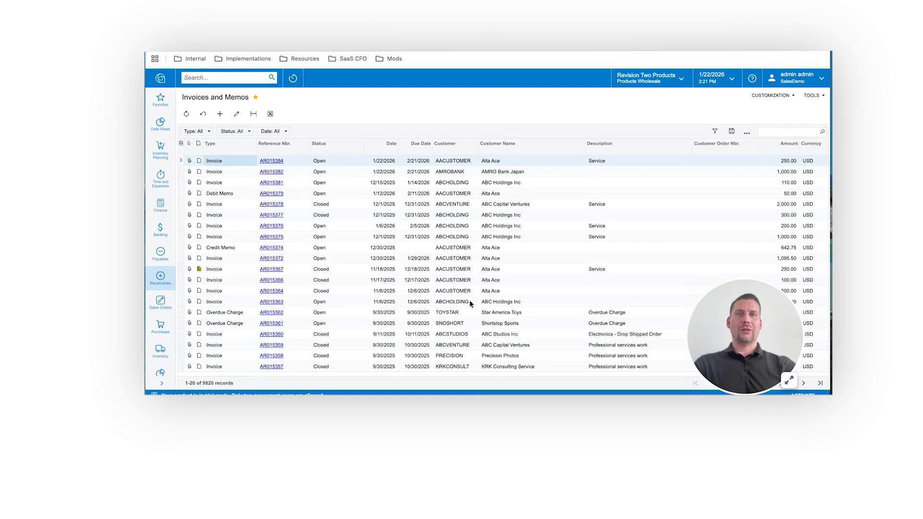
click(220, 115)
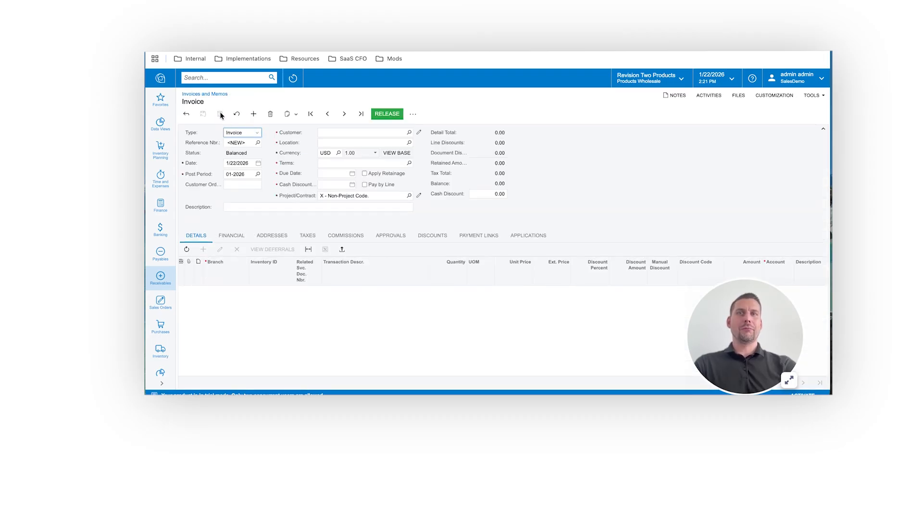
click(409, 133)
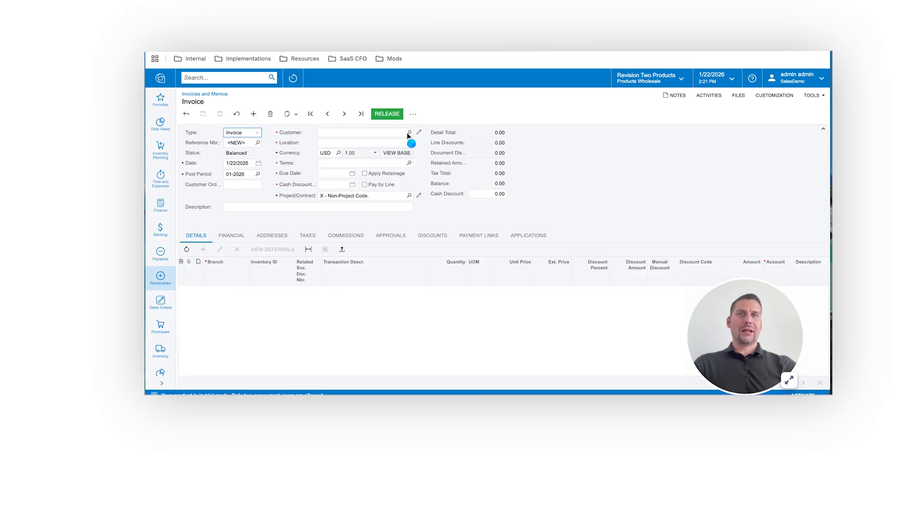
double_click(403, 201)
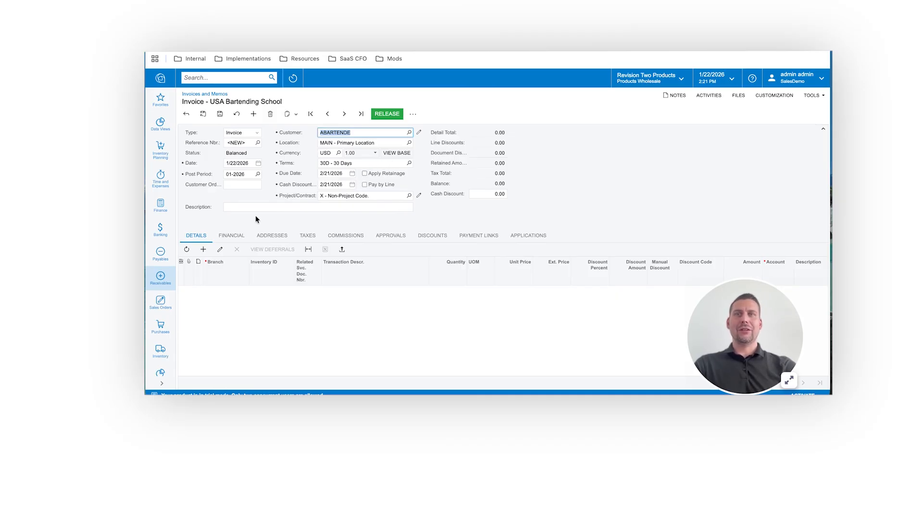
Enter "Service" as the invoice description.
click(242, 208)
text(S)
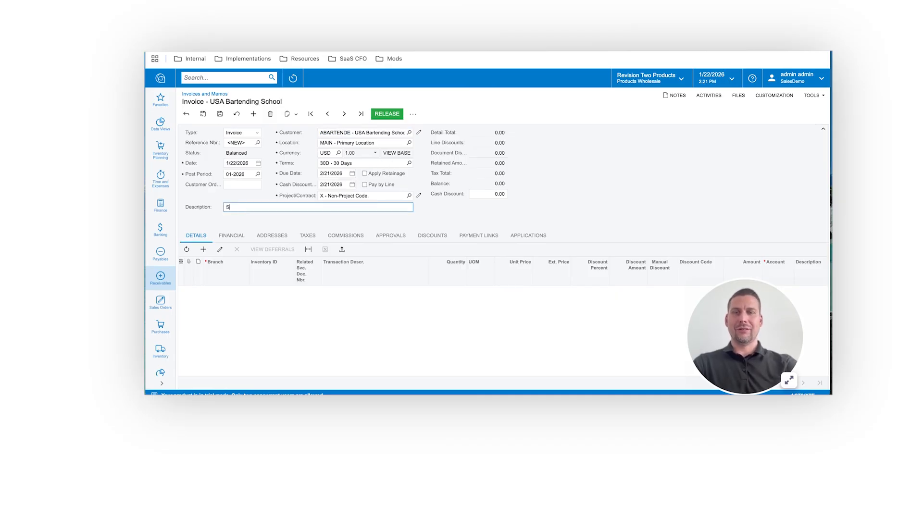
text(ervice)
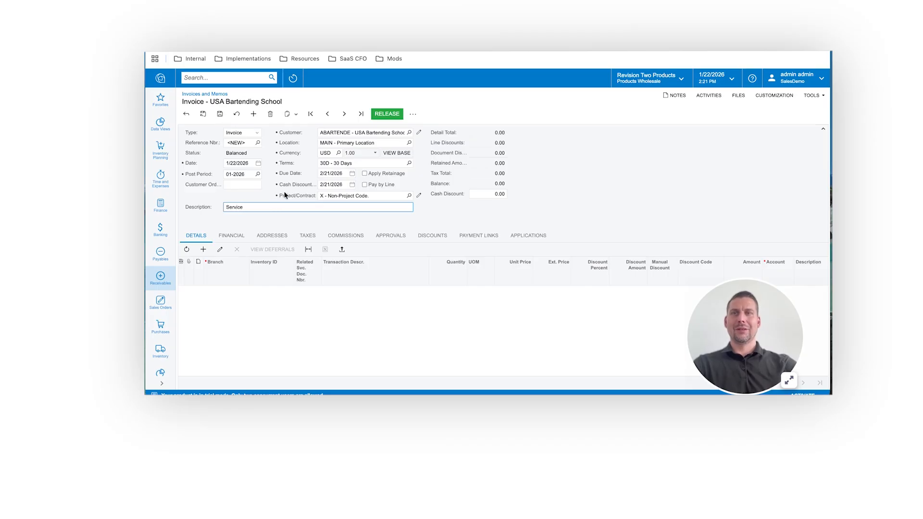
drag(254, 208, 199, 211)
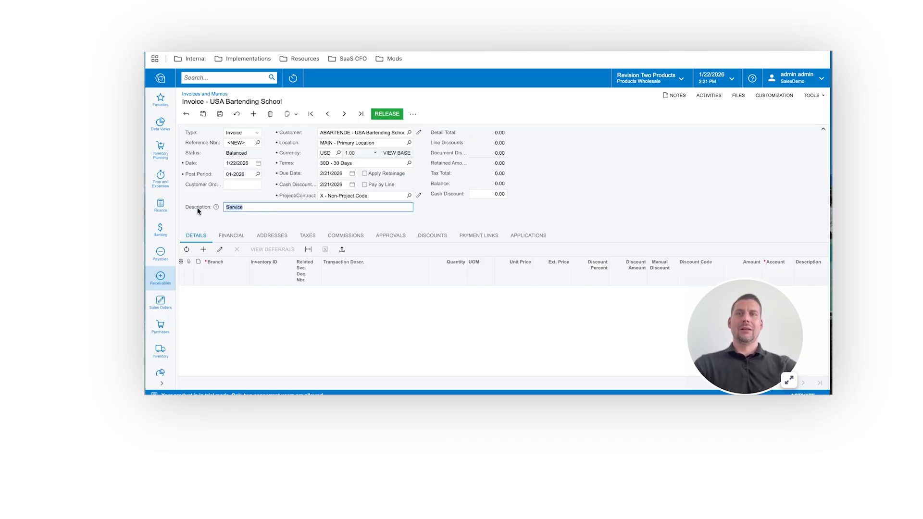
Add a detail line with the transaction description "Service" and an extended price of 300.
click(203, 249)
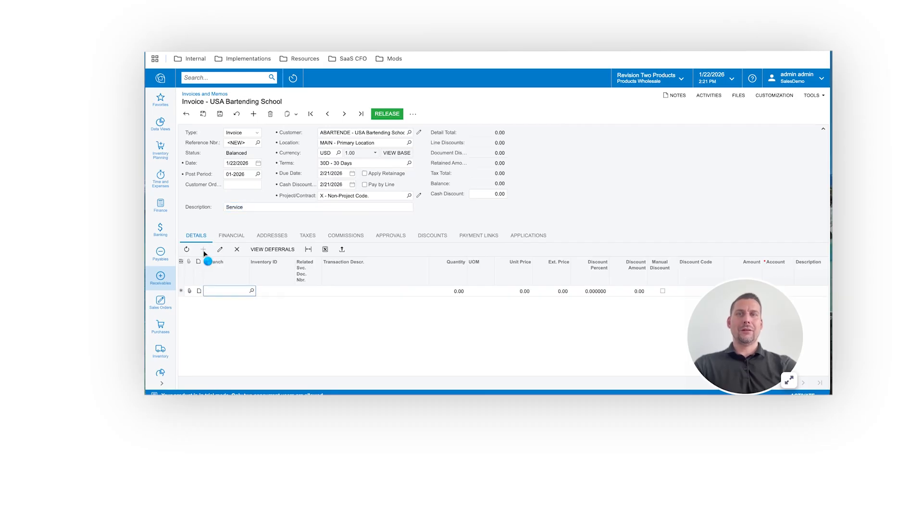
click(354, 292)
text(Service)
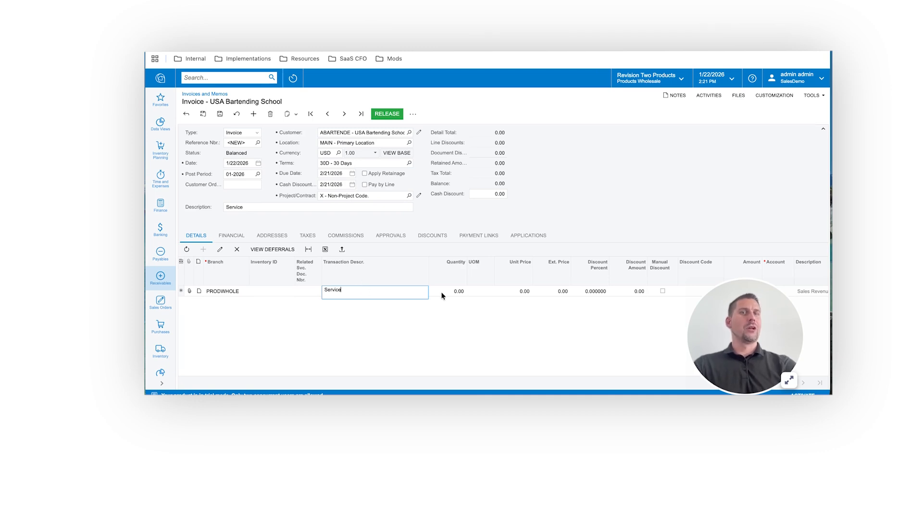
click(554, 293)
text(300)
key(Tab)
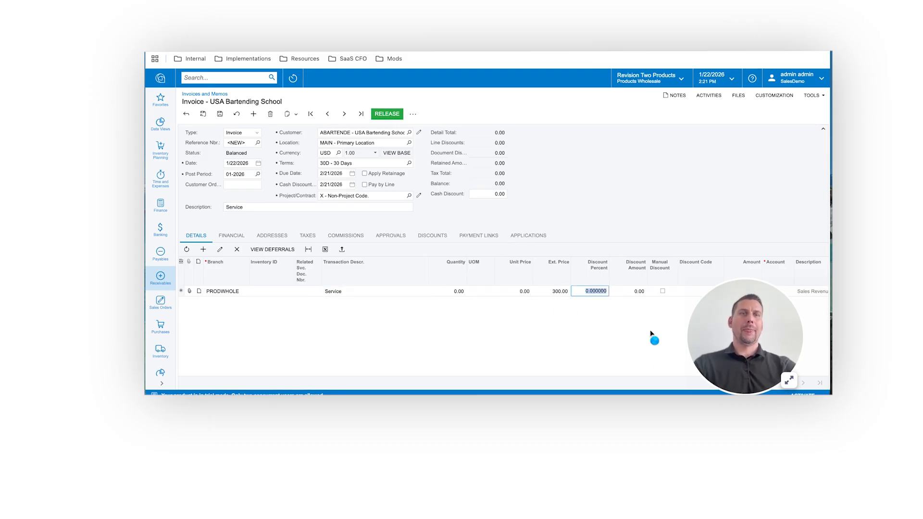
Change the detail line's revenue account to 43000, Related Company Sales.
scroll(646, 329, right, 5)
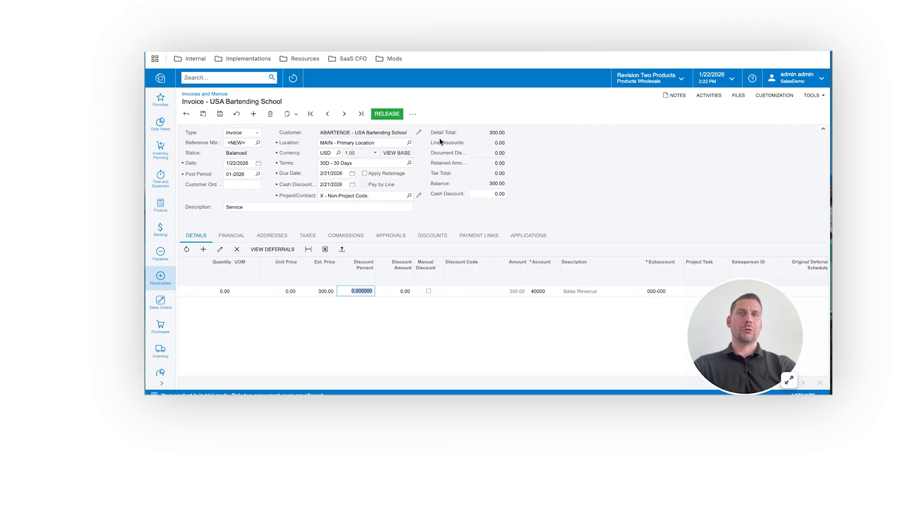
click(547, 291)
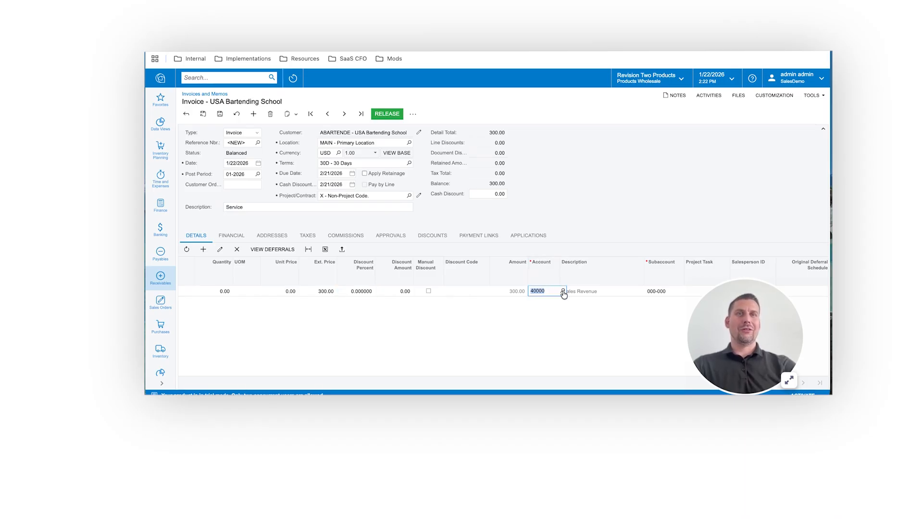
click(563, 291)
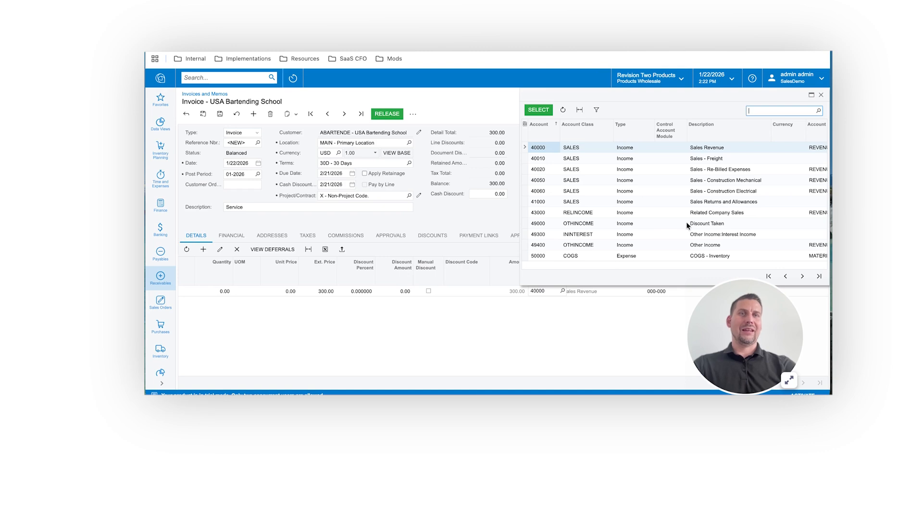
double_click(713, 219)
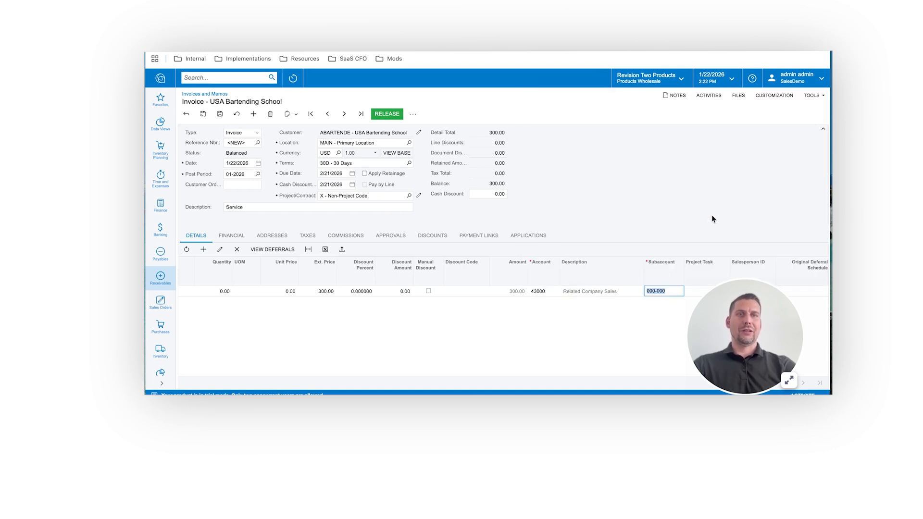
Save the USA Bartending School invoice and release it.
click(220, 114)
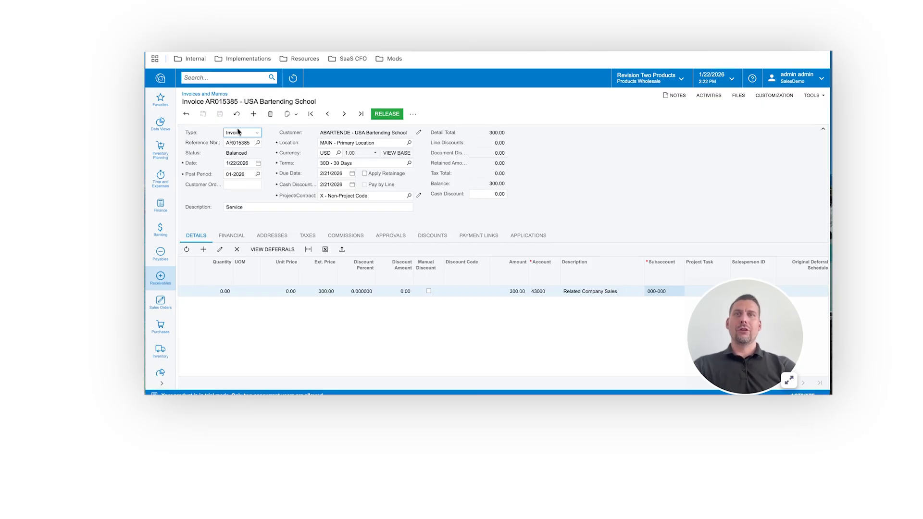
click(384, 119)
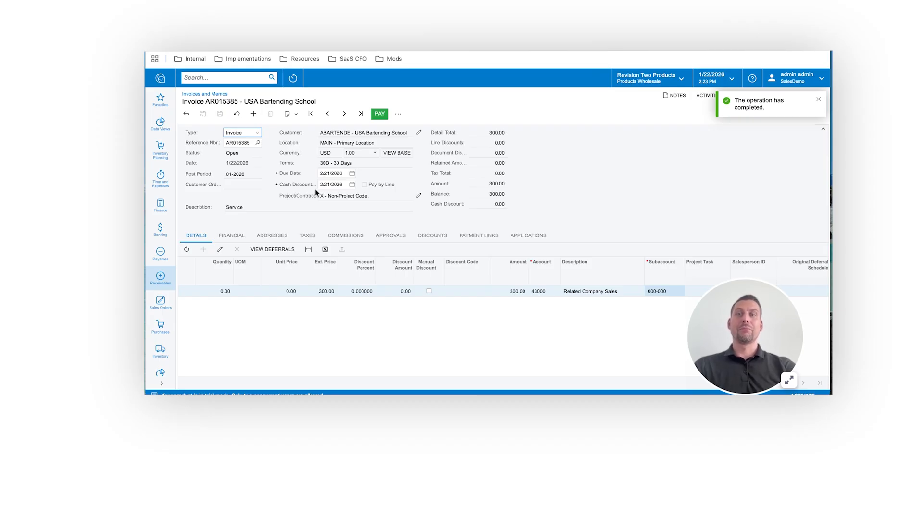
Open Process Shipments for sales orders, set the action to Prepare Invoice, and select all listed shipments.
click(160, 303)
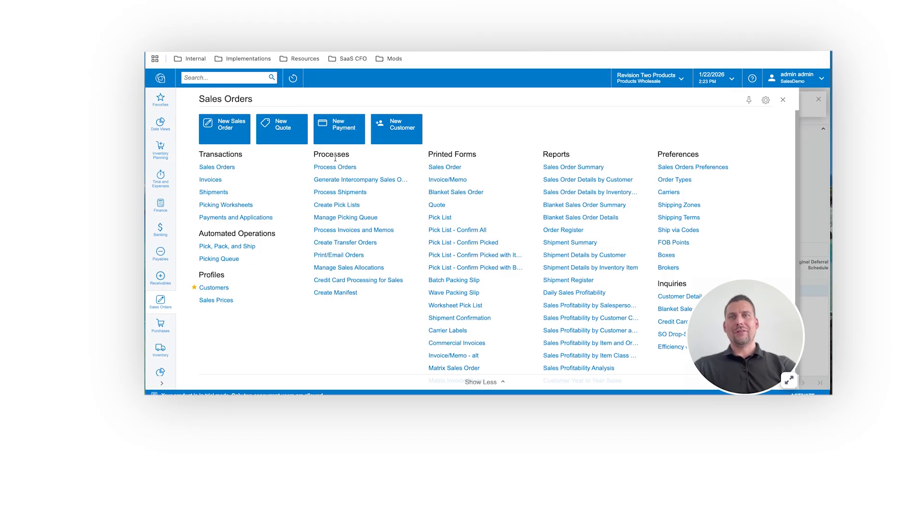
click(367, 197)
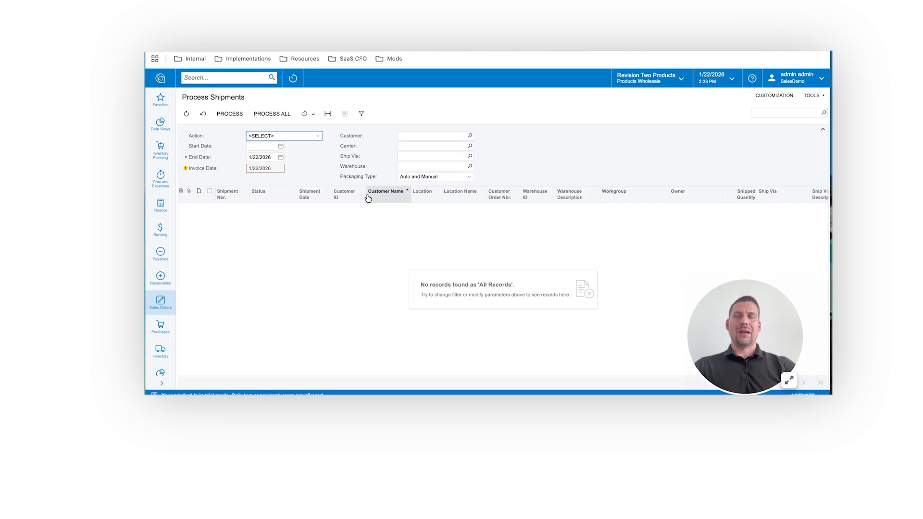
click(317, 137)
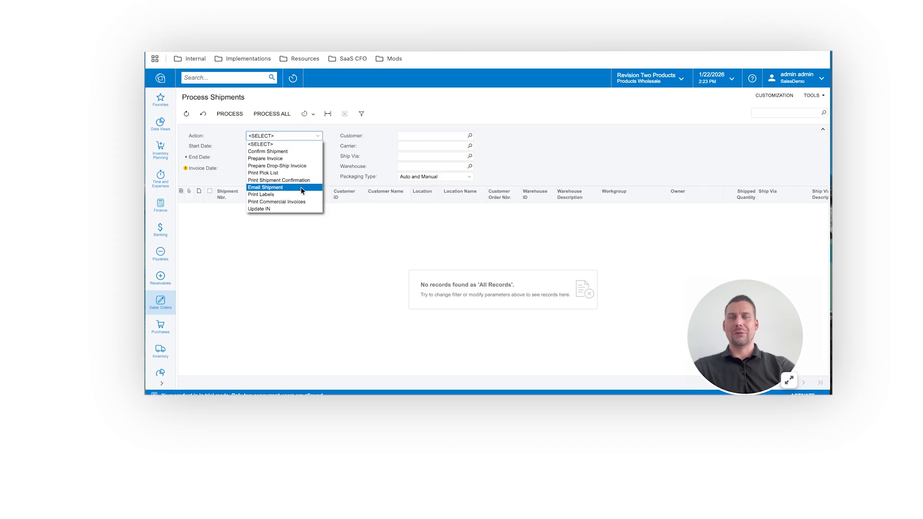
click(303, 160)
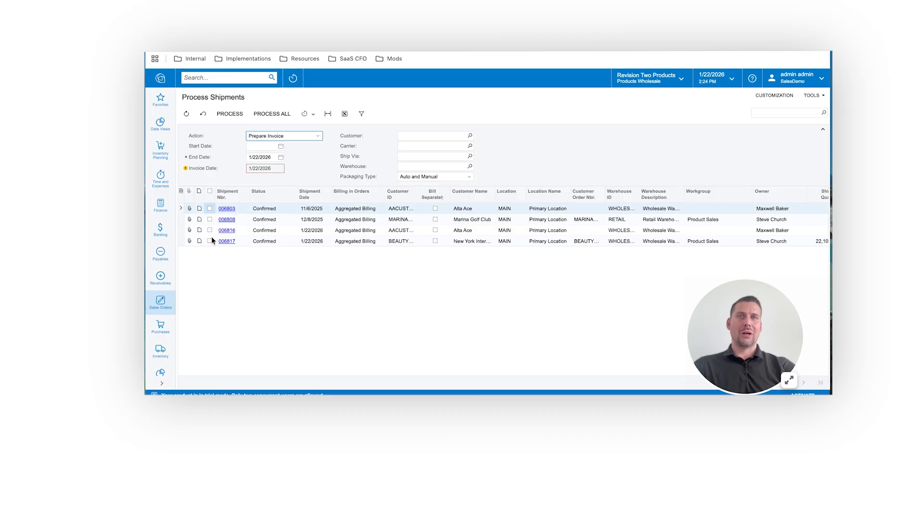
click(210, 192)
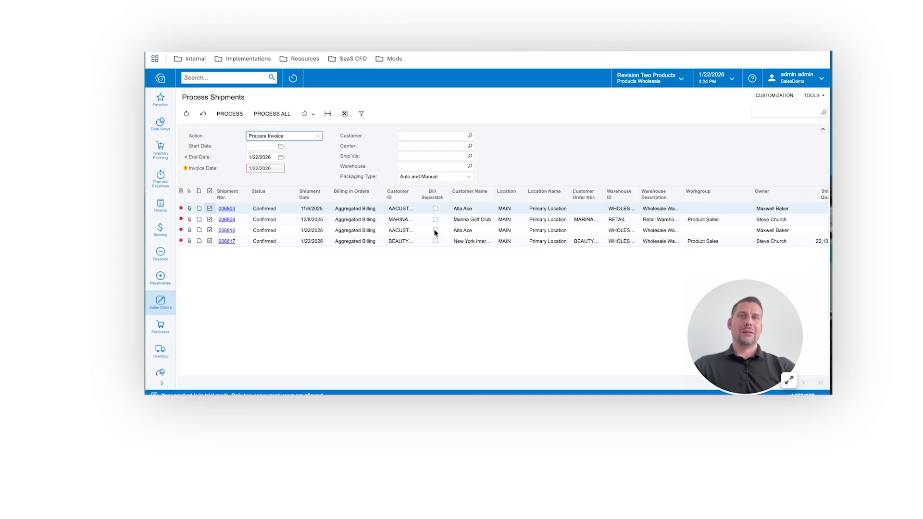
Mark the two Alta Ace shipments for separate billing, and clear both marks again.
click(435, 209)
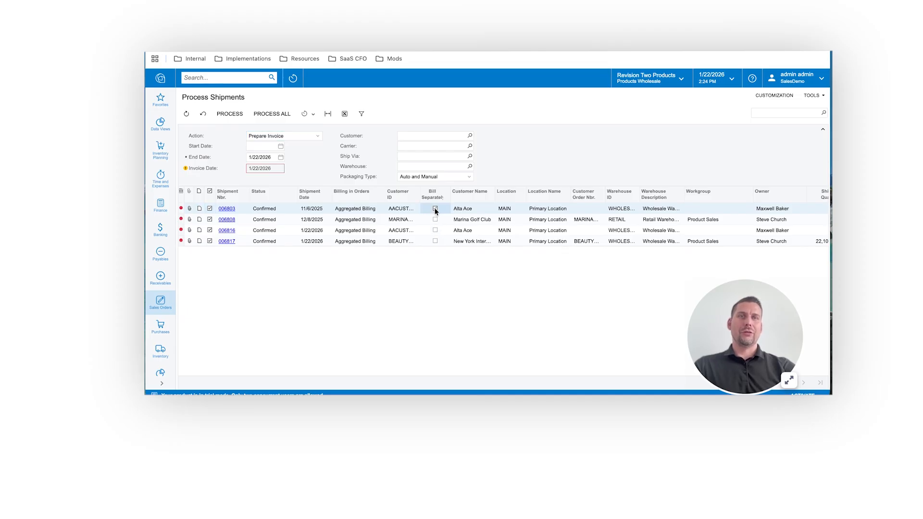
click(436, 231)
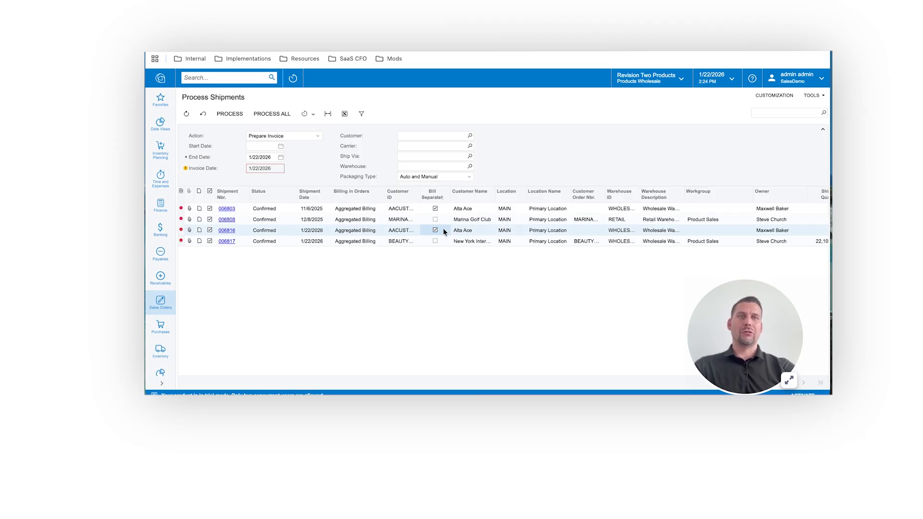
click(435, 230)
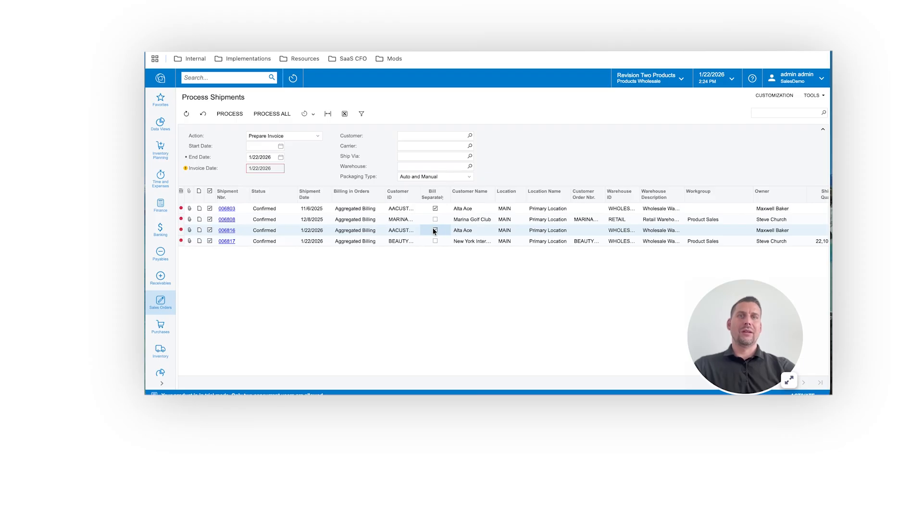
click(435, 209)
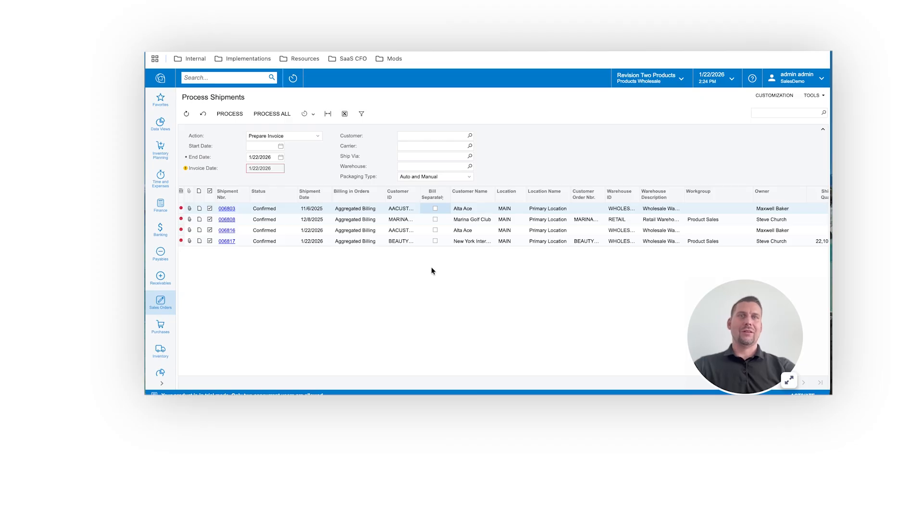
Process all the shipments to prepare their invoices, and review the list of processed records before closing the processing results.
click(226, 115)
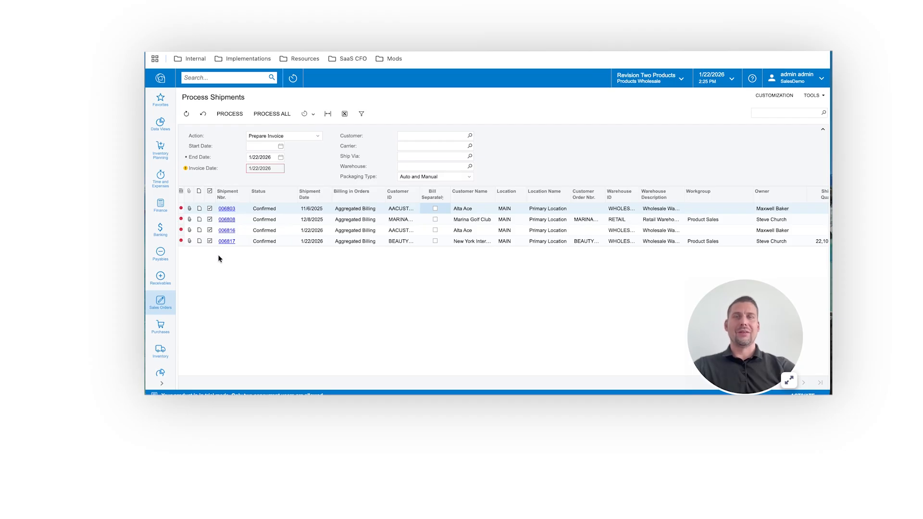
click(282, 117)
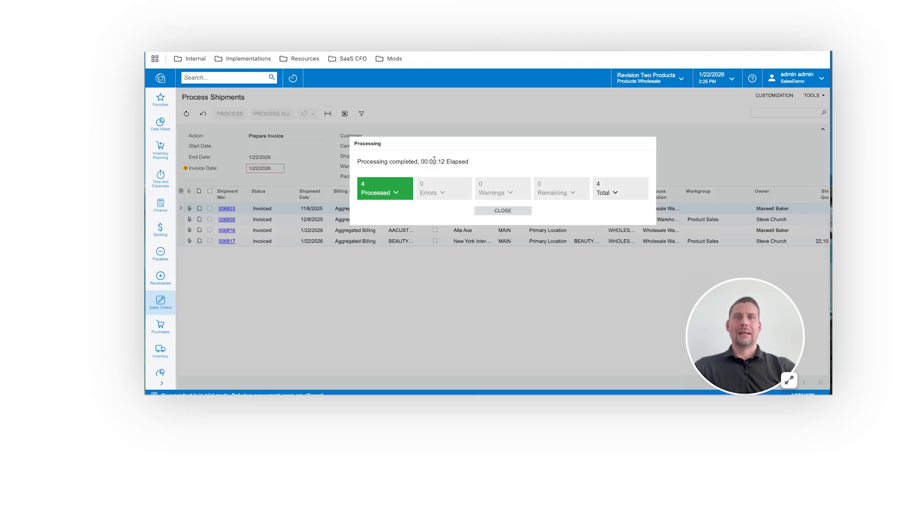
click(406, 188)
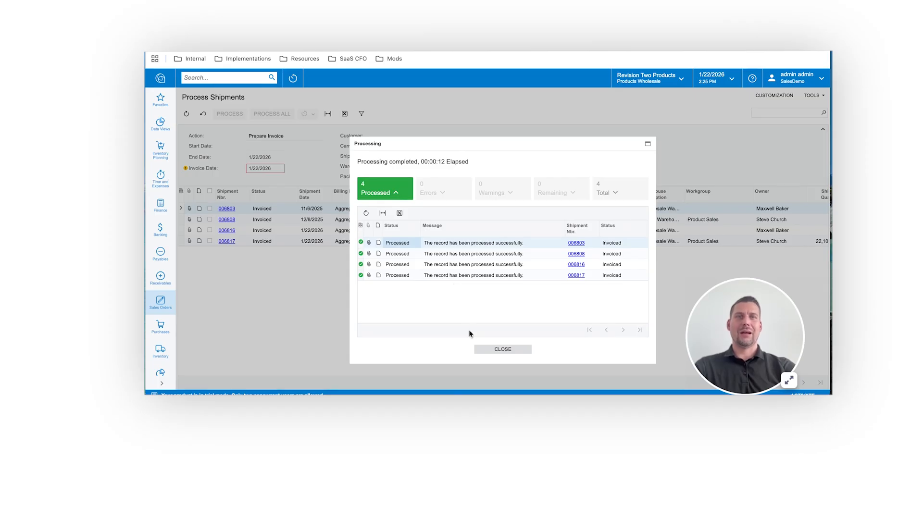
click(500, 348)
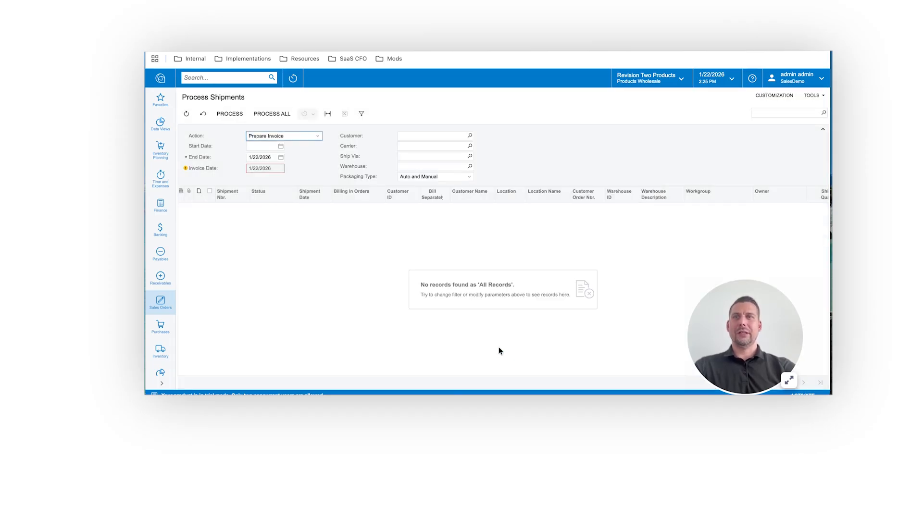
Open the Sales Orders invoice list and examine the statuses of the newly prepared Marina Golf Club and Alta Ace invoices.
click(158, 306)
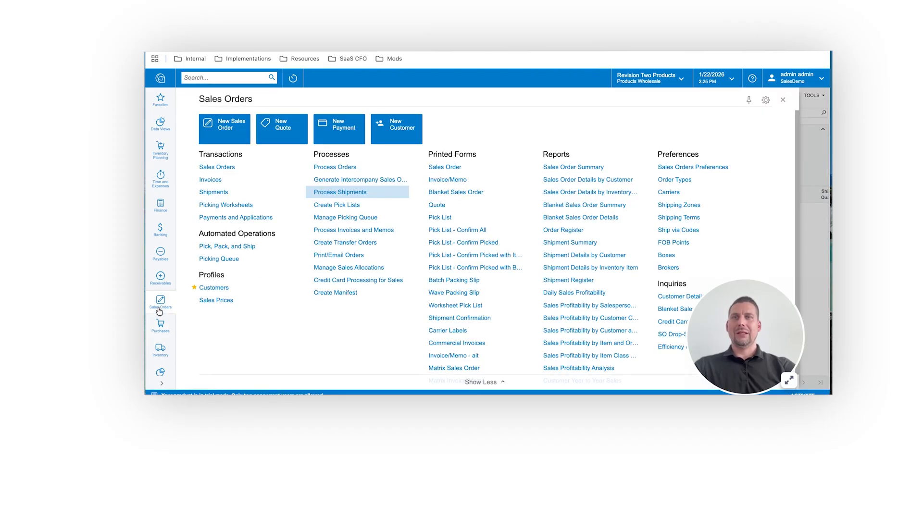
click(220, 179)
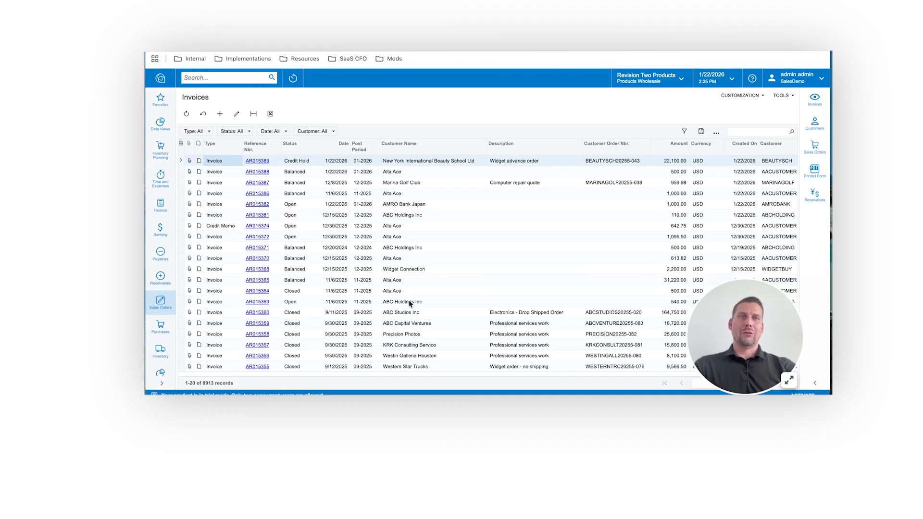
click(307, 185)
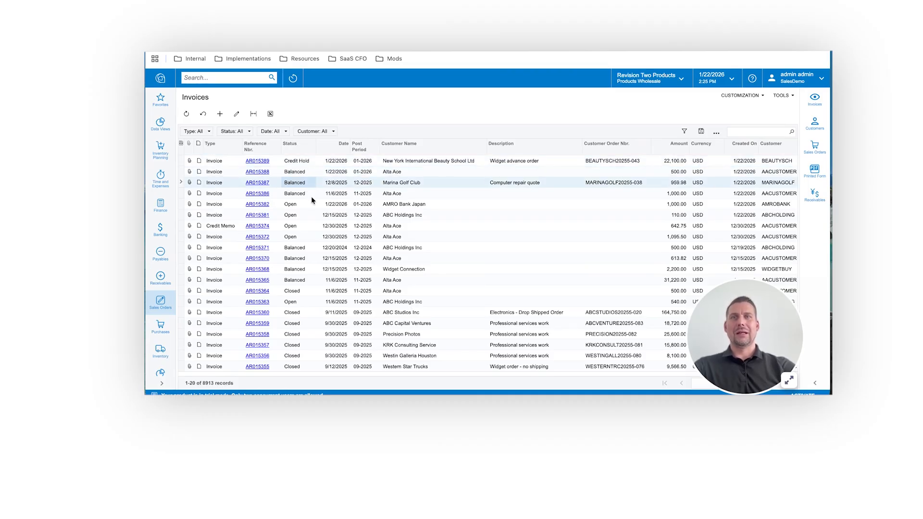
click(311, 196)
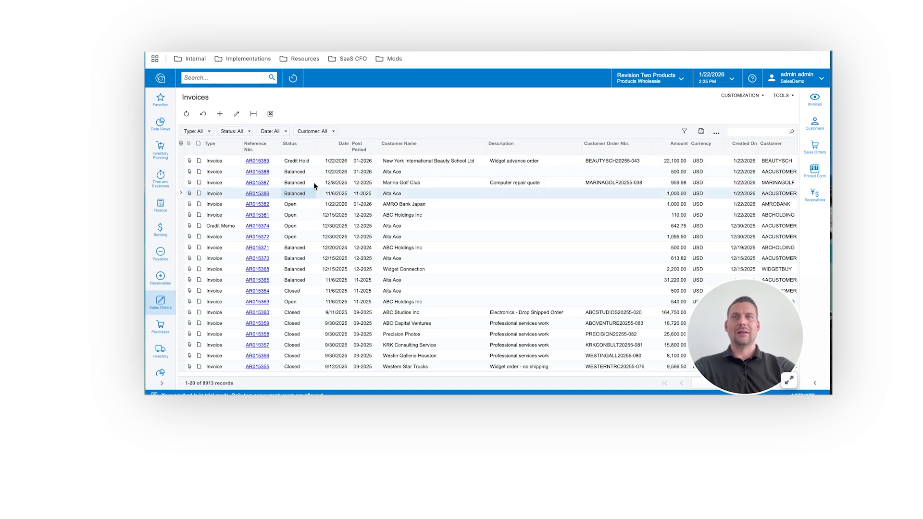